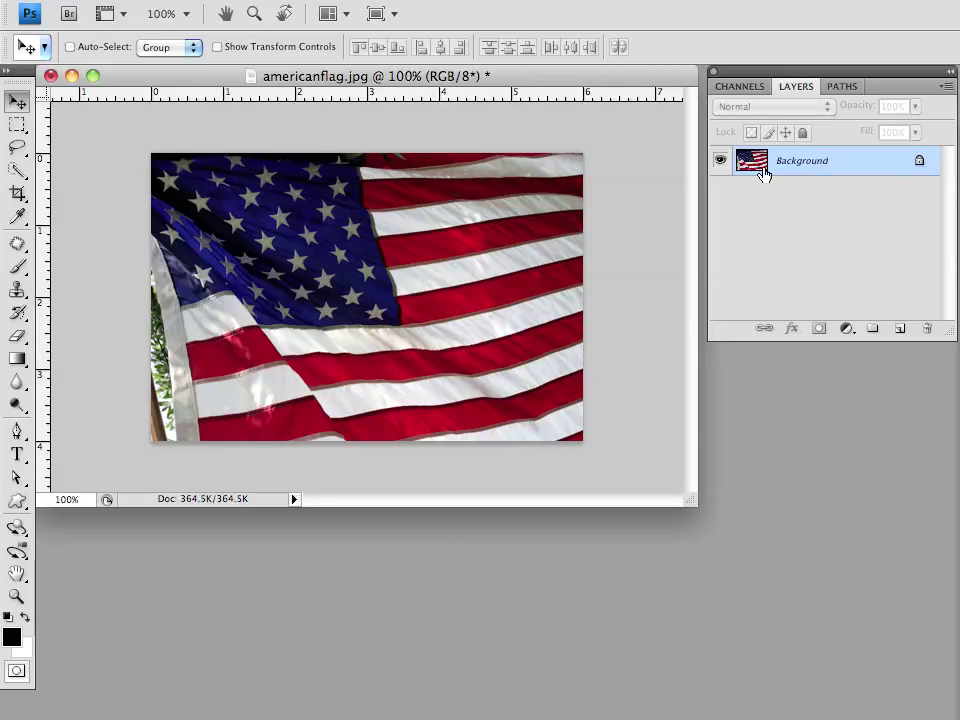
Convert the locked Background into a regular layer, keeping the name Layer 0
{"action": "double_click", "coordinate": [800, 163]}
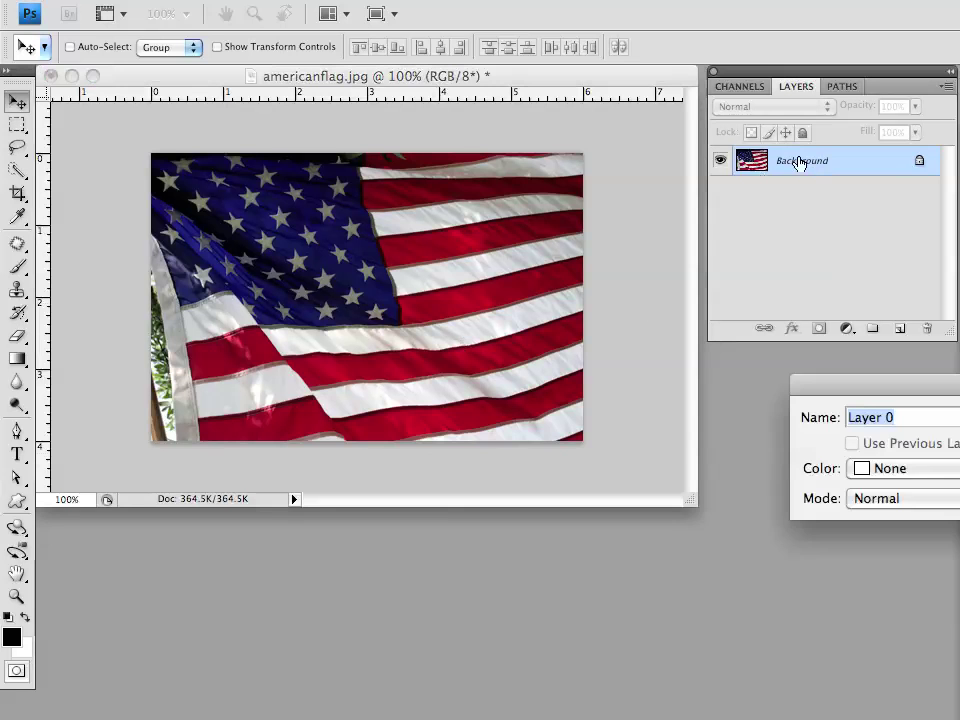
{"action": "left_click_drag", "start_coordinate": [883, 385], "coordinate": [549, 361]}
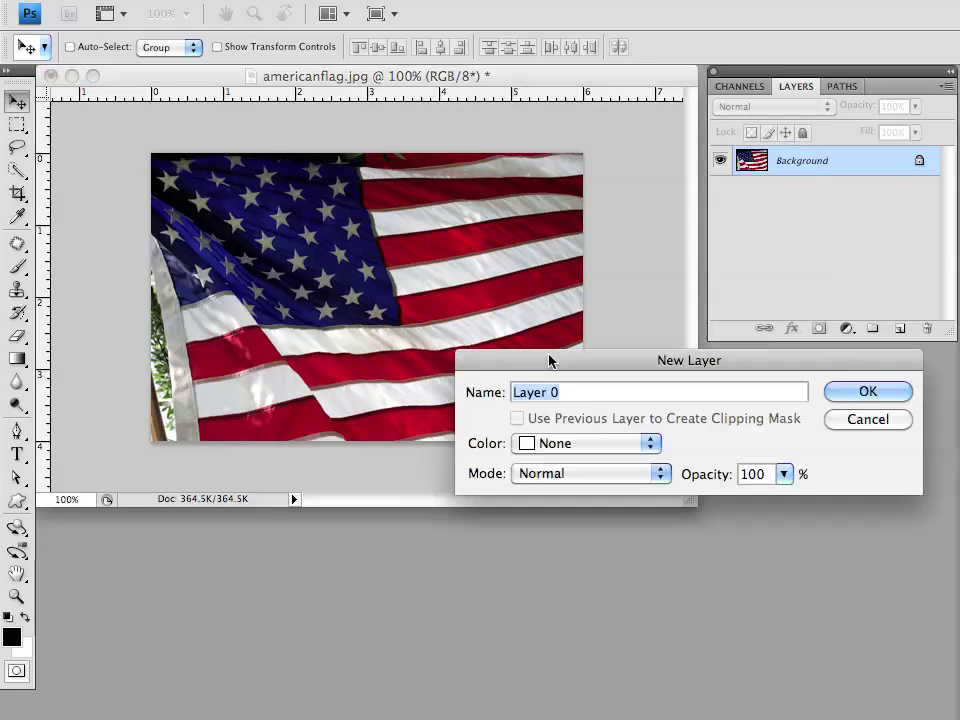
{"action": "left_click", "coordinate": [849, 392]}
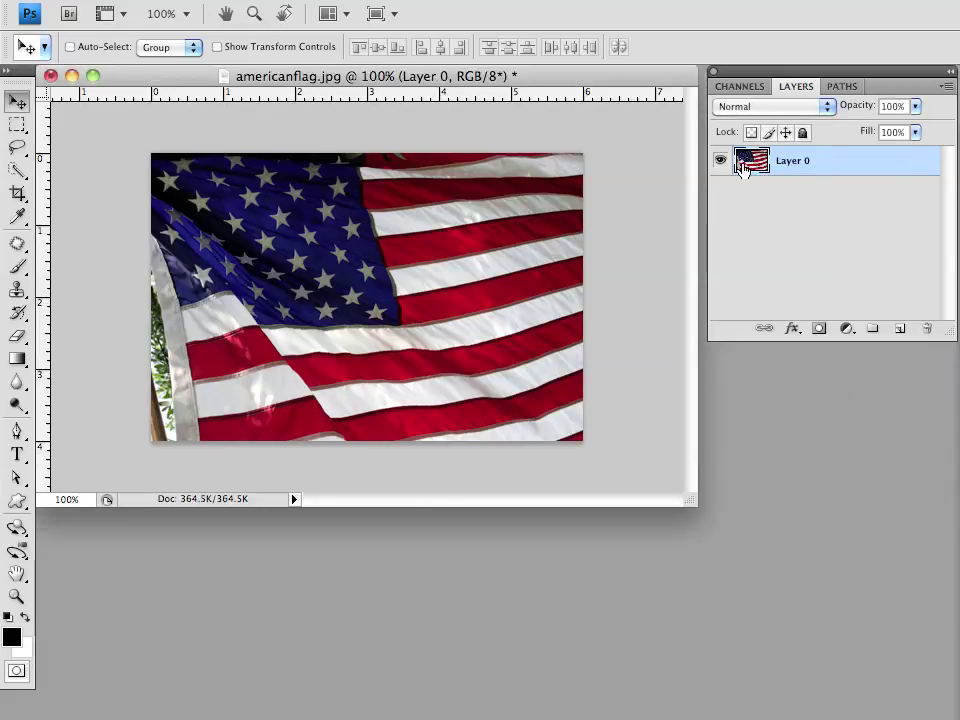
Add a new empty layer and place it beneath the flag layer
{"action": "left_click", "coordinate": [900, 329]}
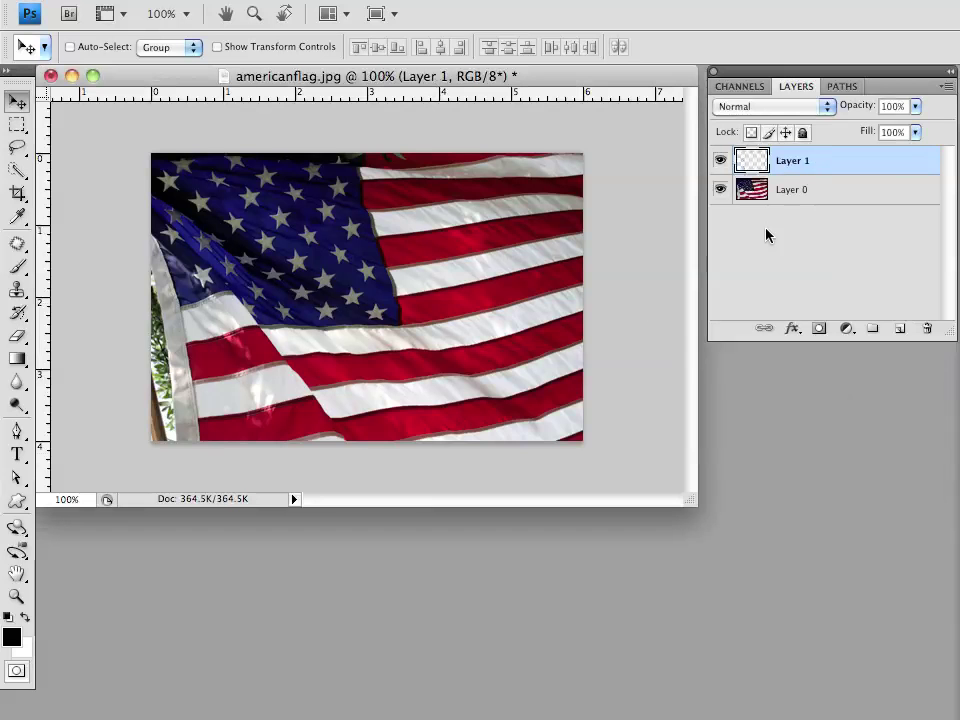
{"action": "left_click", "coordinate": [755, 160]}
{"action": "left_click_drag", "start_coordinate": [755, 160], "coordinate": [760, 220]}
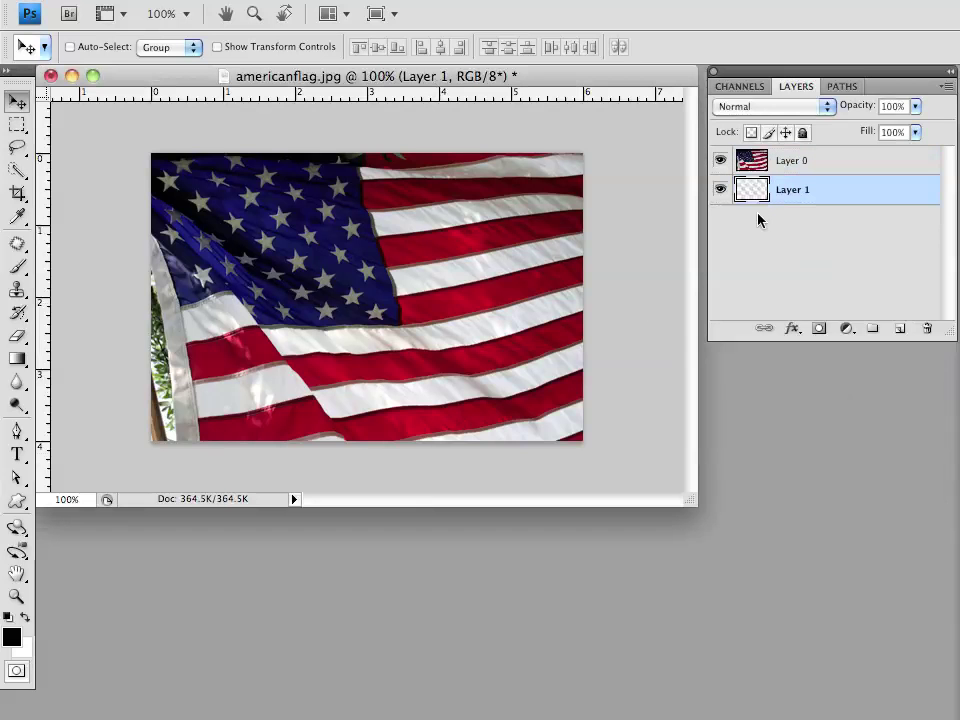
Create a text box across most of the flag, above Layer 0, containing the word VOTE
{"action": "left_click", "coordinate": [766, 164]}
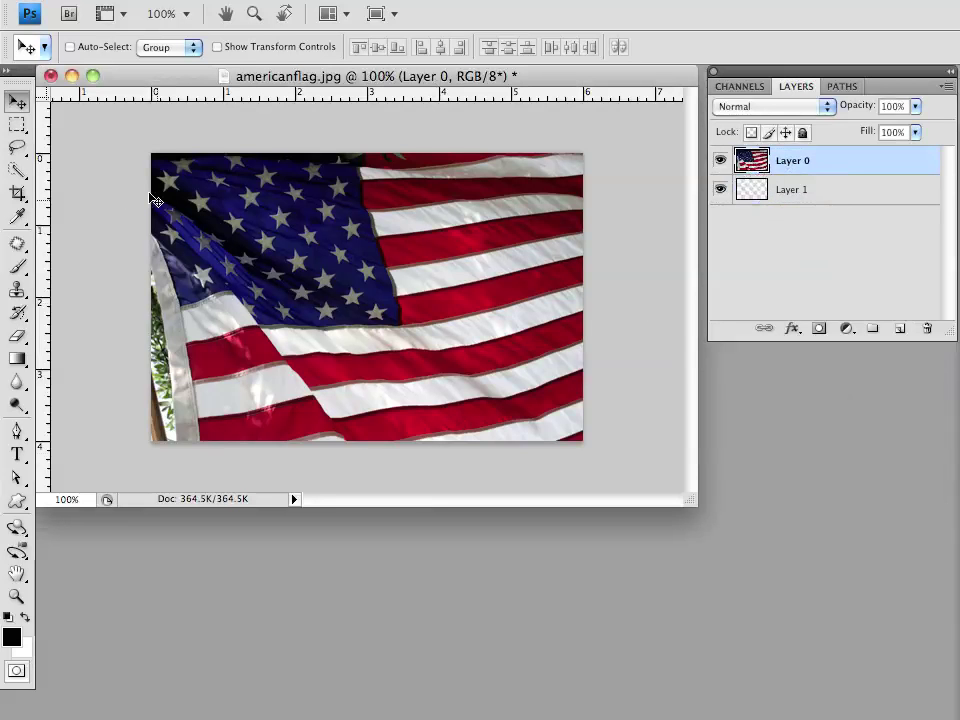
{"action": "left_click", "coordinate": [18, 456]}
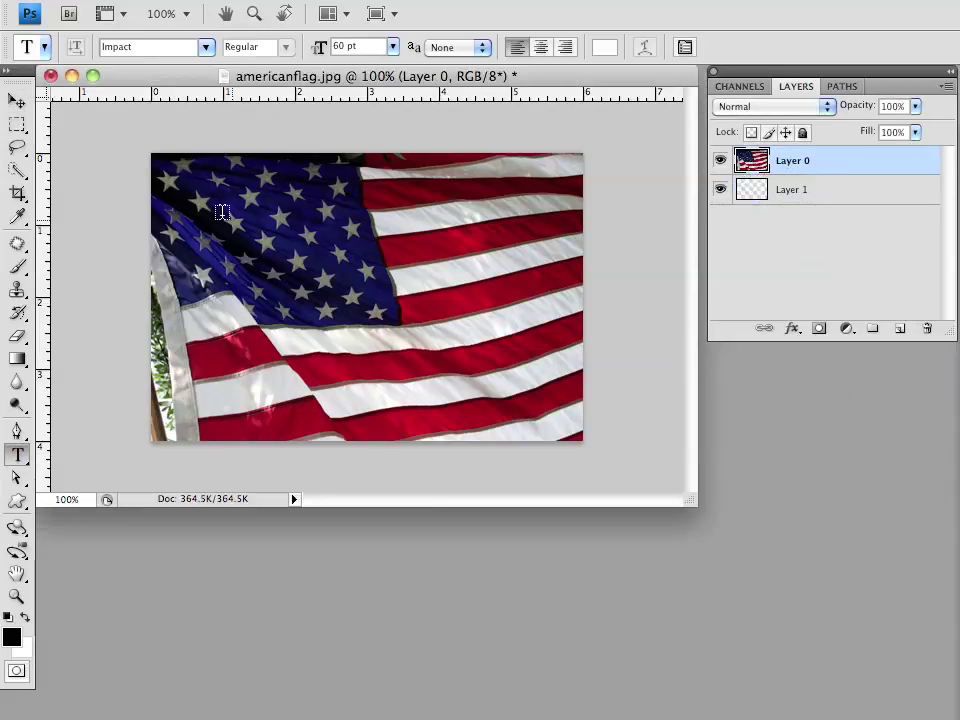
{"action": "left_click_drag", "start_coordinate": [529, 370], "coordinate": [188, 188]}
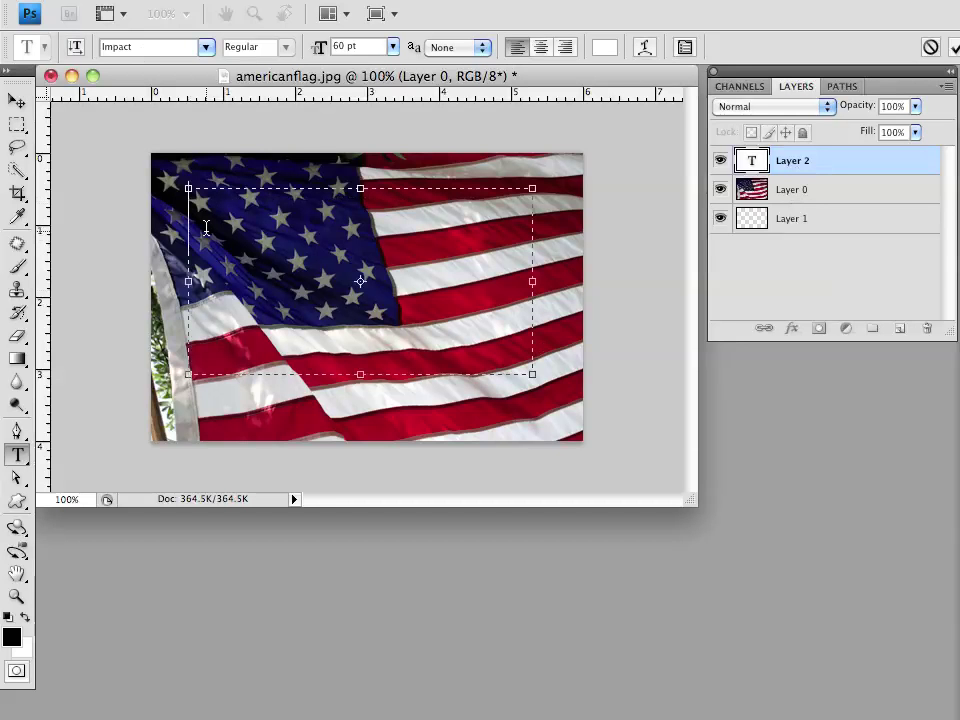
{"action": "type", "text": "VOTE"}
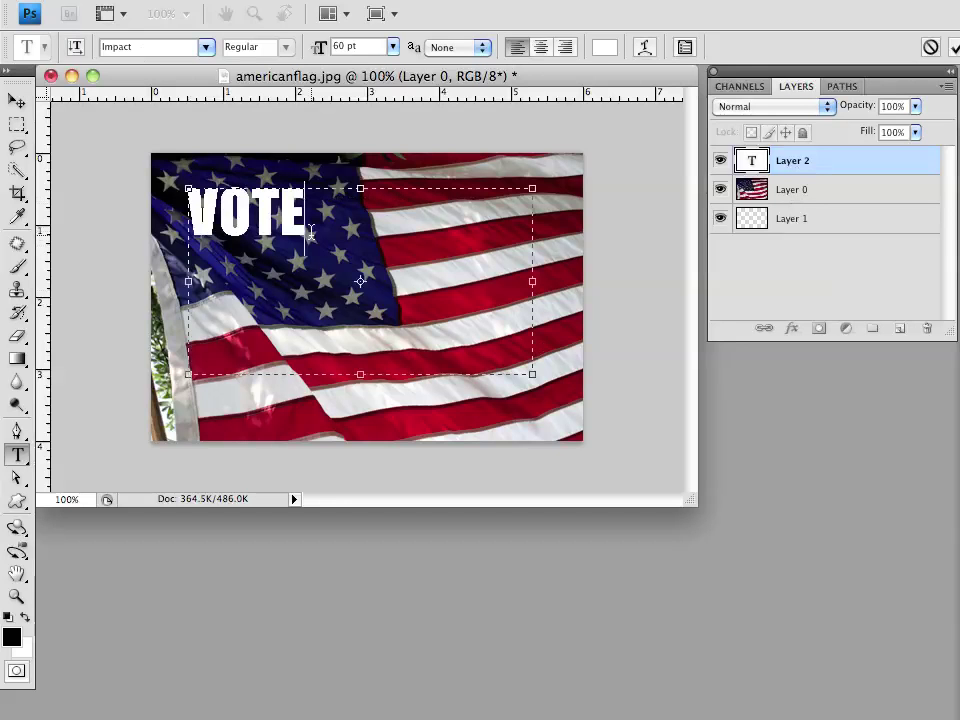
Enlarge the VOTE text to 168 pt and move it slightly so it is centered horizontally over the flag
{"action": "key", "text": "super+a"}
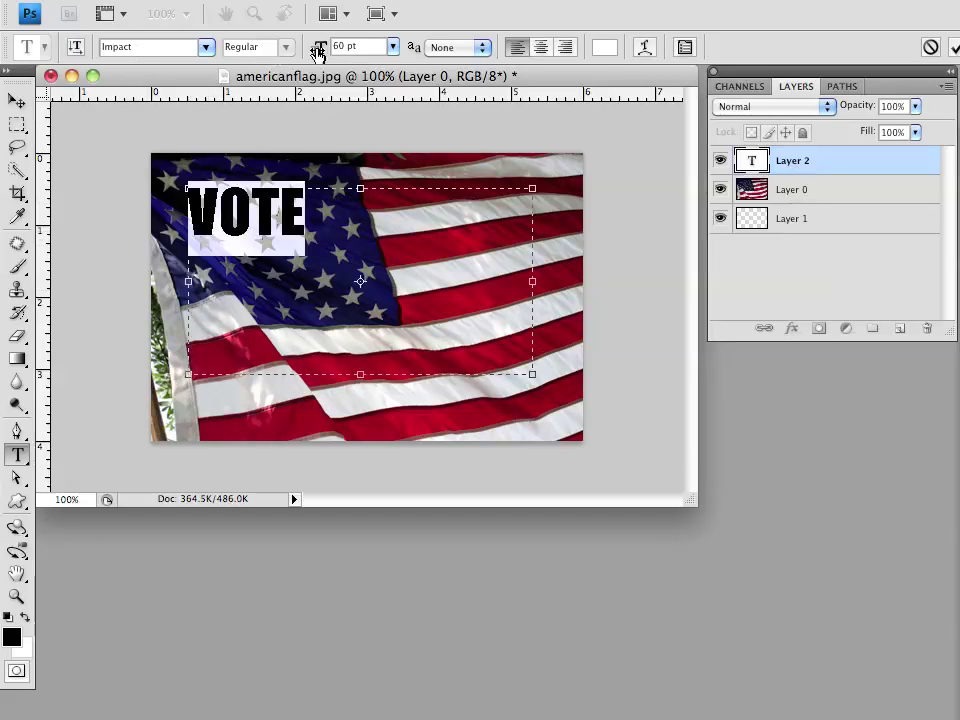
{"action": "left_click_drag", "start_coordinate": [317, 52], "coordinate": [426, 52]}
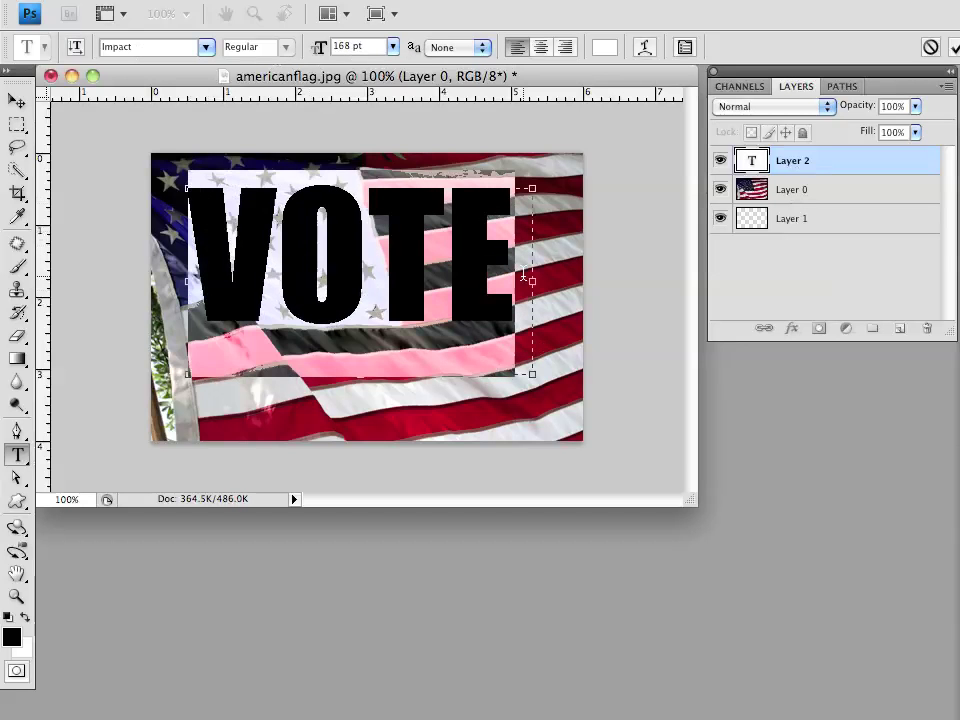
{"action": "left_click_drag", "start_coordinate": [522, 272], "coordinate": [466, 106]}
{"action": "left_click", "coordinate": [608, 48]}
{"action": "left_click", "coordinate": [15, 102]}
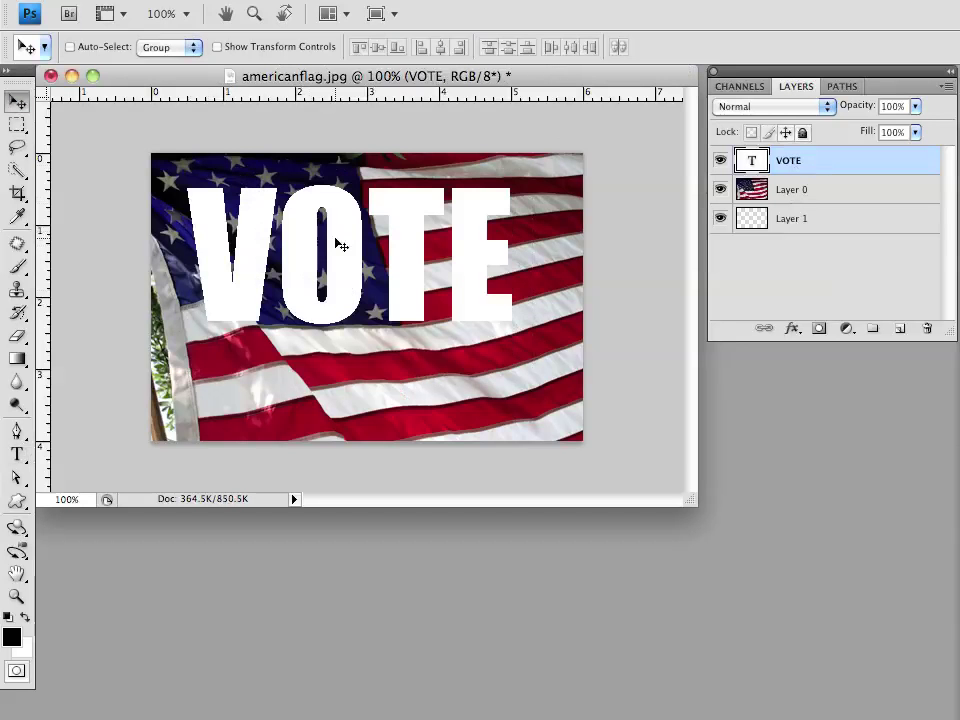
{"action": "left_click_drag", "start_coordinate": [340, 244], "coordinate": [363, 246]}
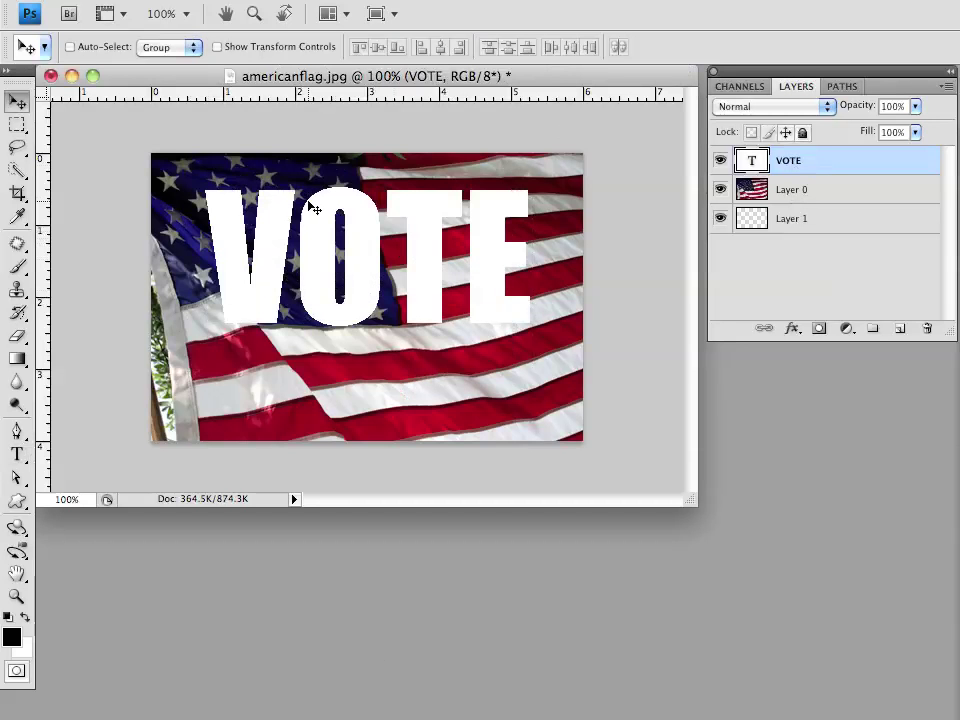
Load the VOTE text's outline as a selection, delete the text layer, and mask the flag layer with that selection
{"action": "left_click", "coordinate": [751, 163], "text": "super"}
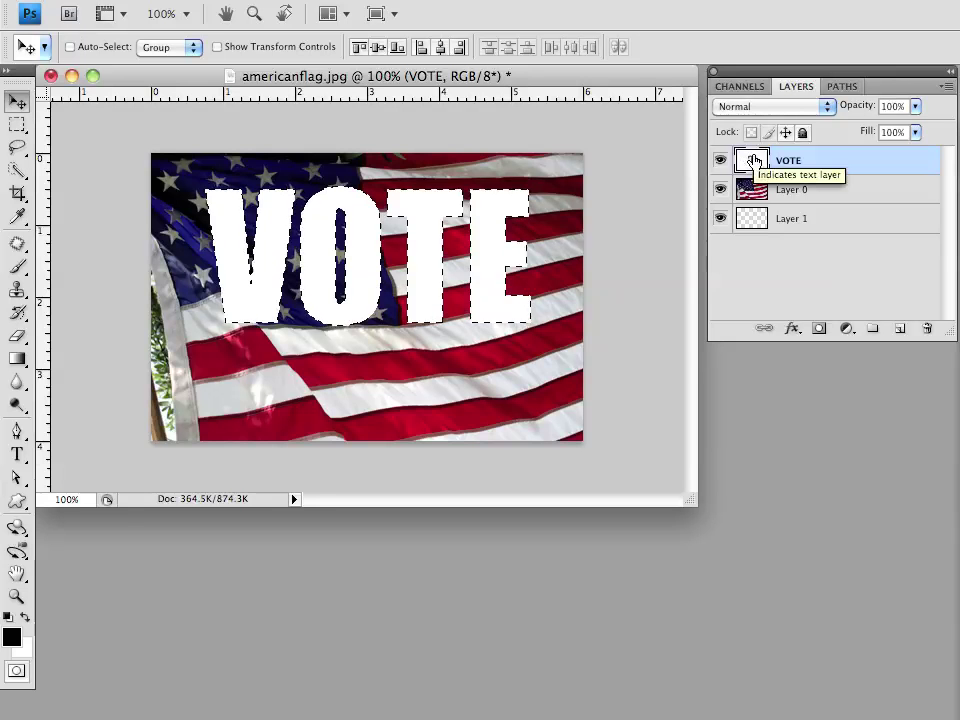
{"action": "left_click_drag", "start_coordinate": [754, 160], "coordinate": [924, 328]}
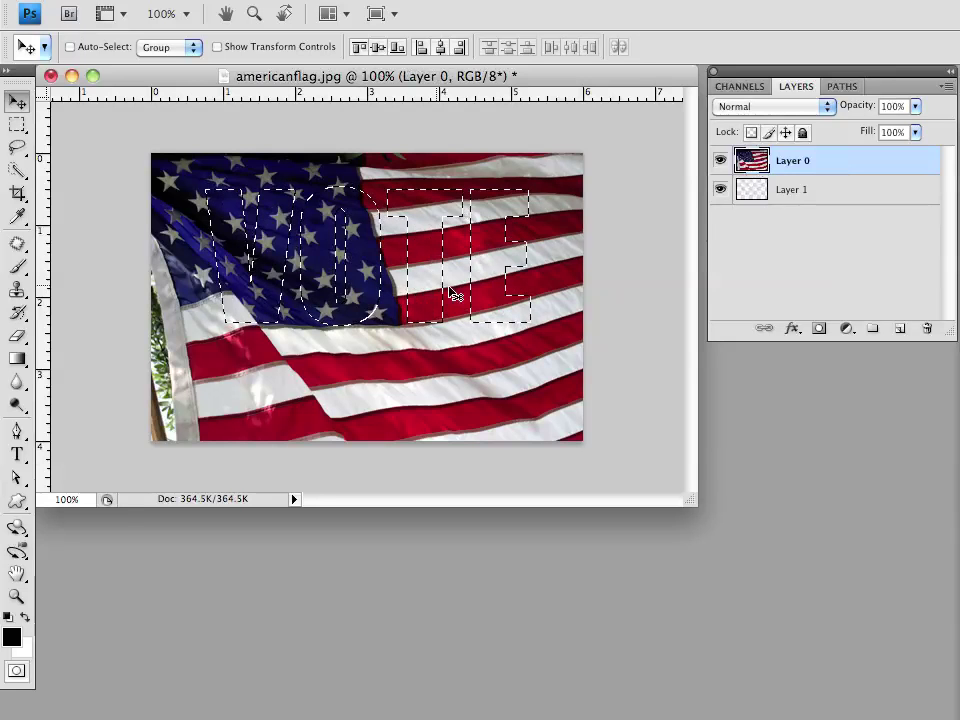
{"action": "left_click", "coordinate": [819, 330]}
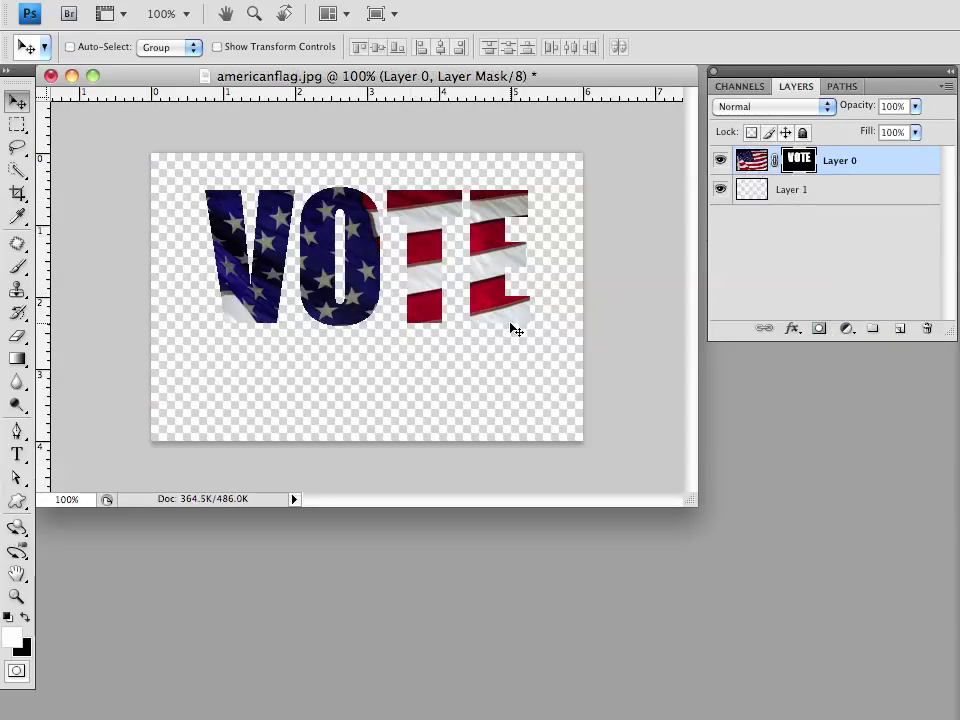
Unlink the mask from the flag layer, move only the VOTE mask down to the middle of the canvas, and relink them
{"action": "left_click", "coordinate": [775, 161]}
{"action": "left_click", "coordinate": [748, 164]}
{"action": "left_click", "coordinate": [799, 163]}
{"action": "left_click_drag", "start_coordinate": [433, 241], "coordinate": [421, 286]}
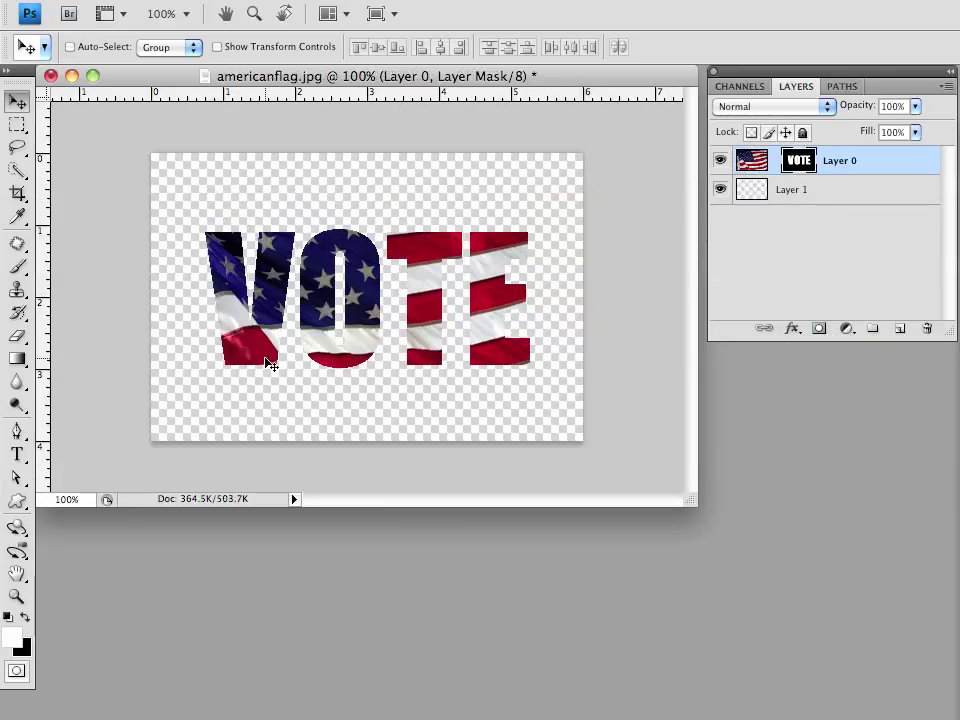
{"action": "left_click", "coordinate": [774, 161]}
Add a drop shadow to the masked flag layer with 83% opacity, 8 px distance, 5% spread and 5 px size
{"action": "left_click", "coordinate": [838, 164]}
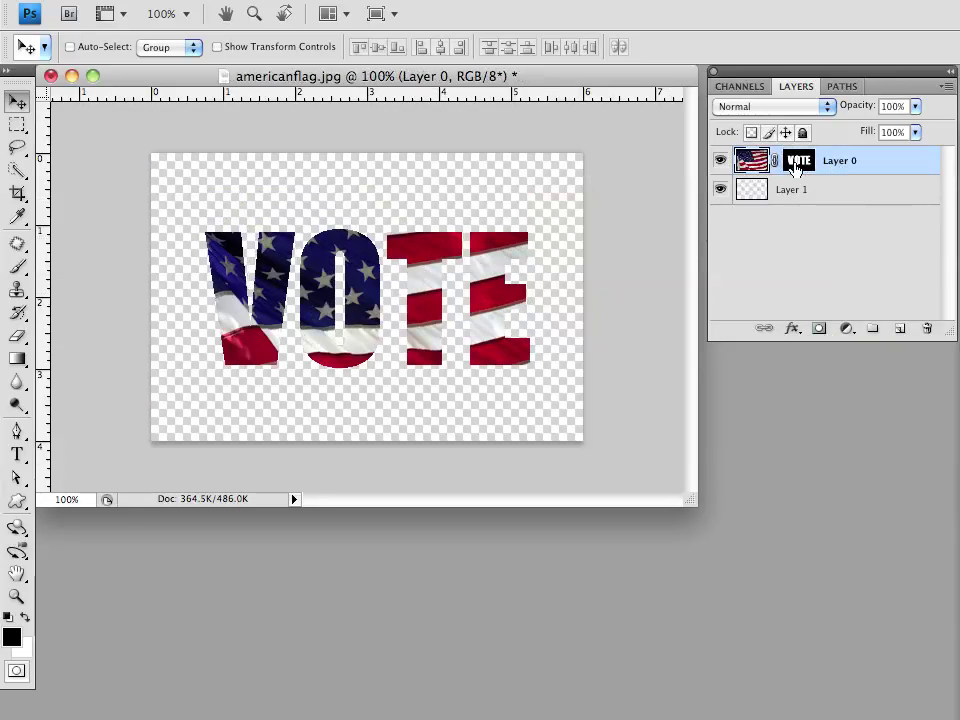
{"action": "left_click", "coordinate": [790, 330]}
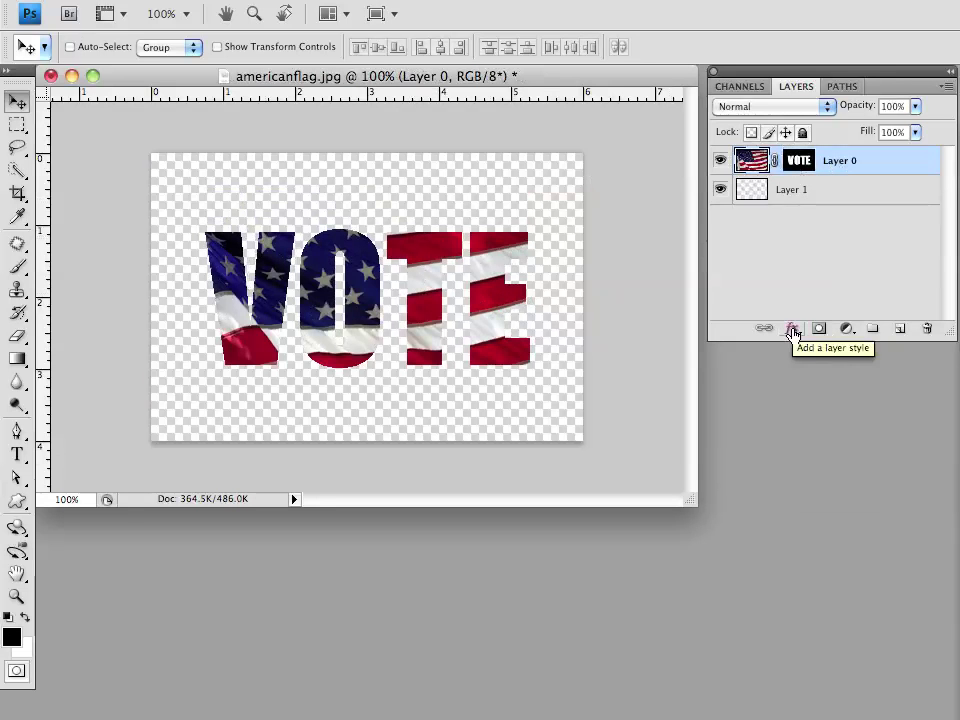
{"action": "left_click", "coordinate": [792, 330]}
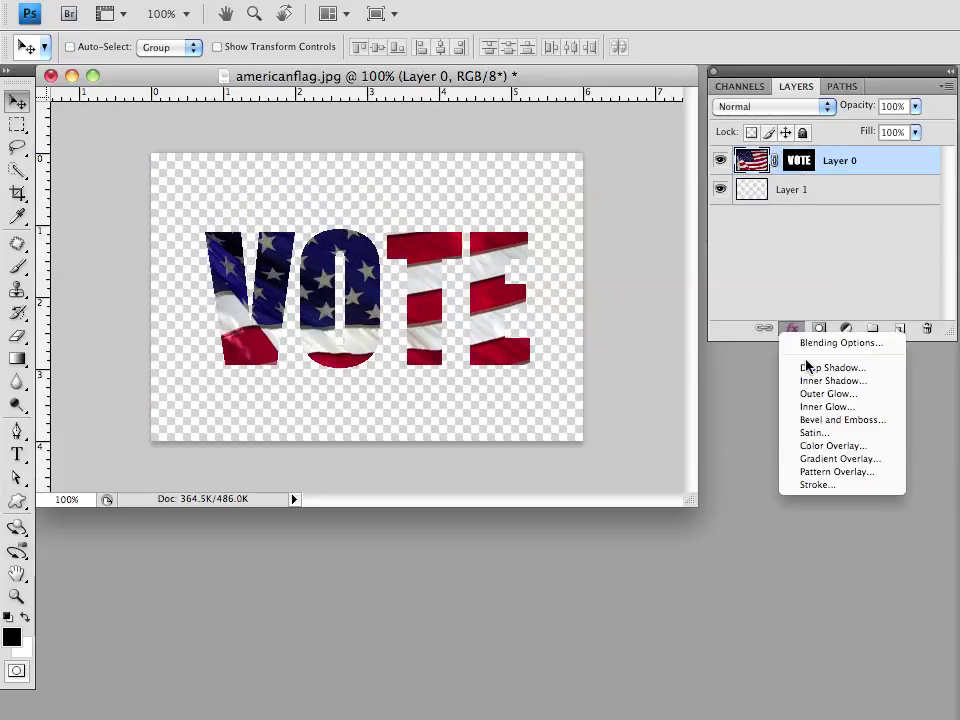
{"action": "left_click", "coordinate": [806, 369]}
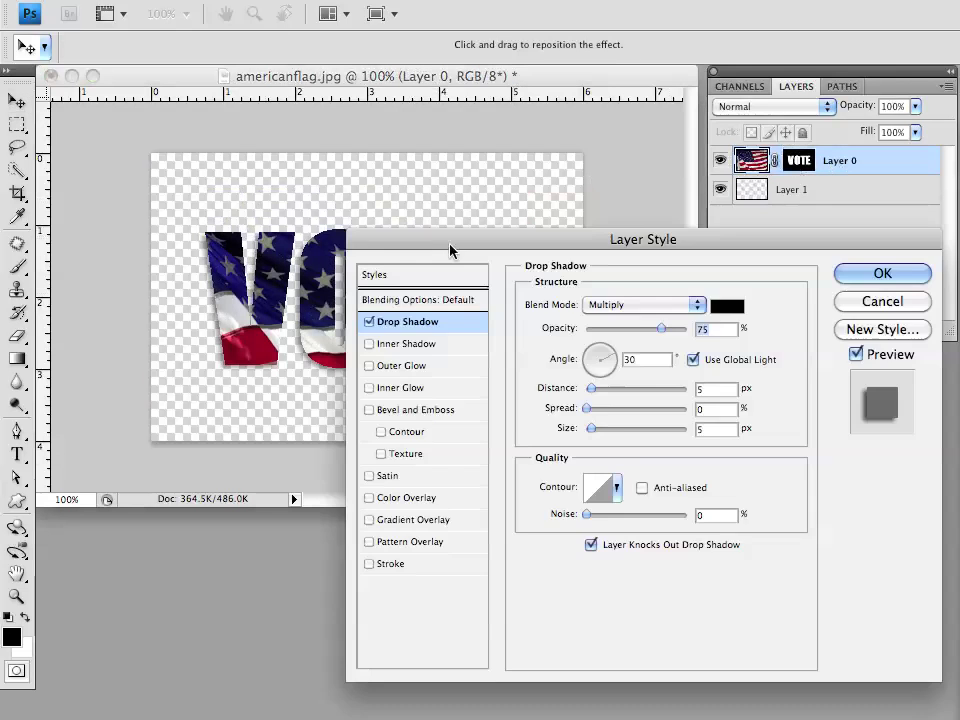
{"action": "left_click_drag", "start_coordinate": [450, 250], "coordinate": [381, 247]}
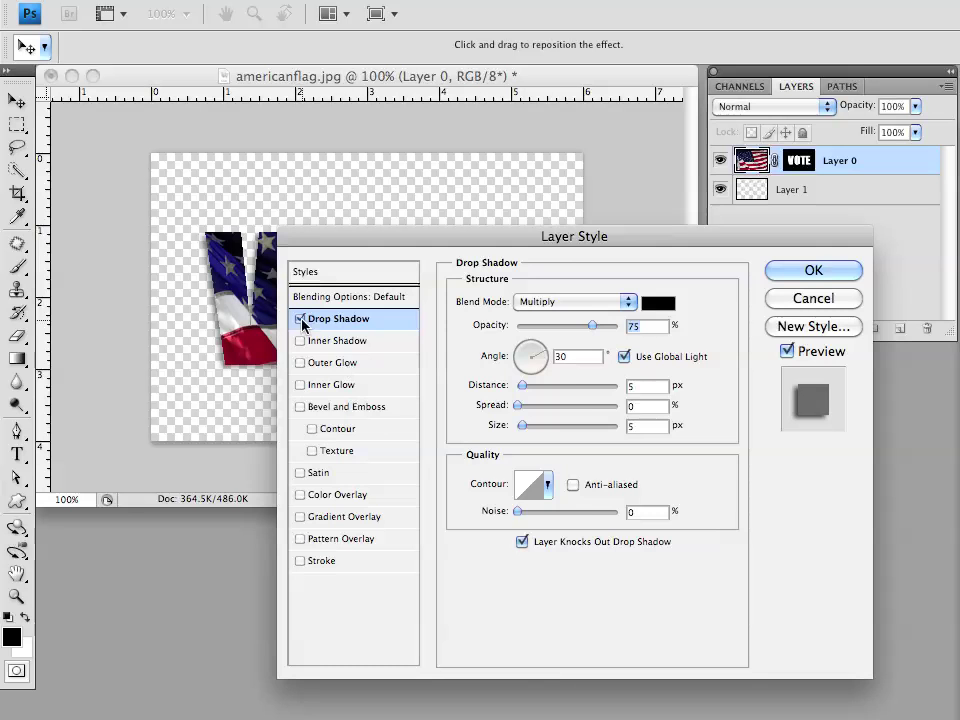
{"action": "left_click_drag", "start_coordinate": [335, 249], "coordinate": [542, 223]}
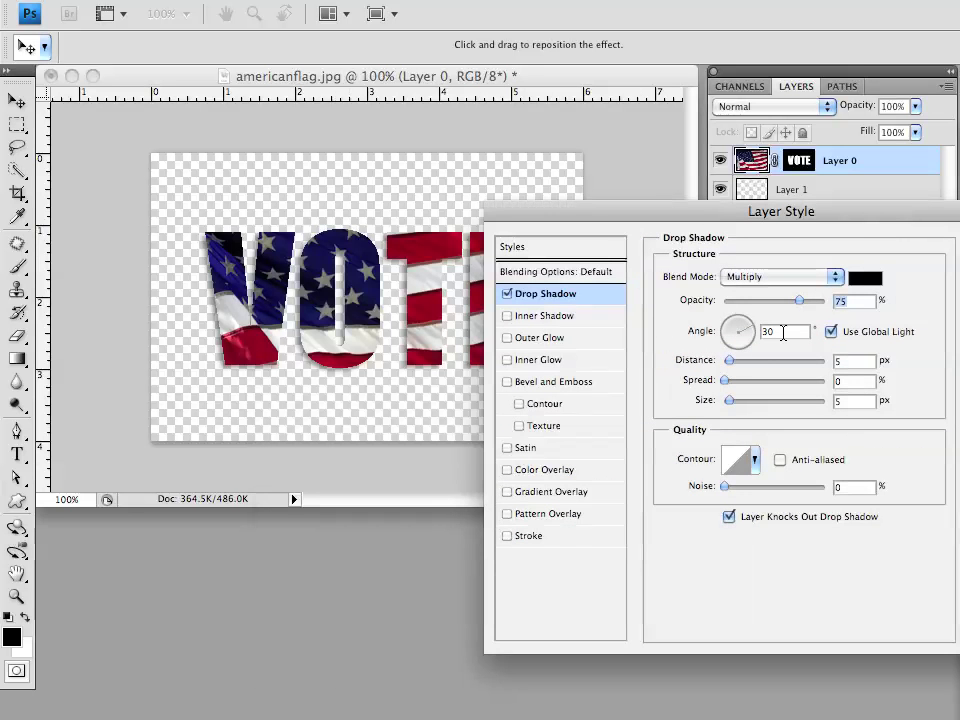
{"action": "left_click", "coordinate": [736, 364]}
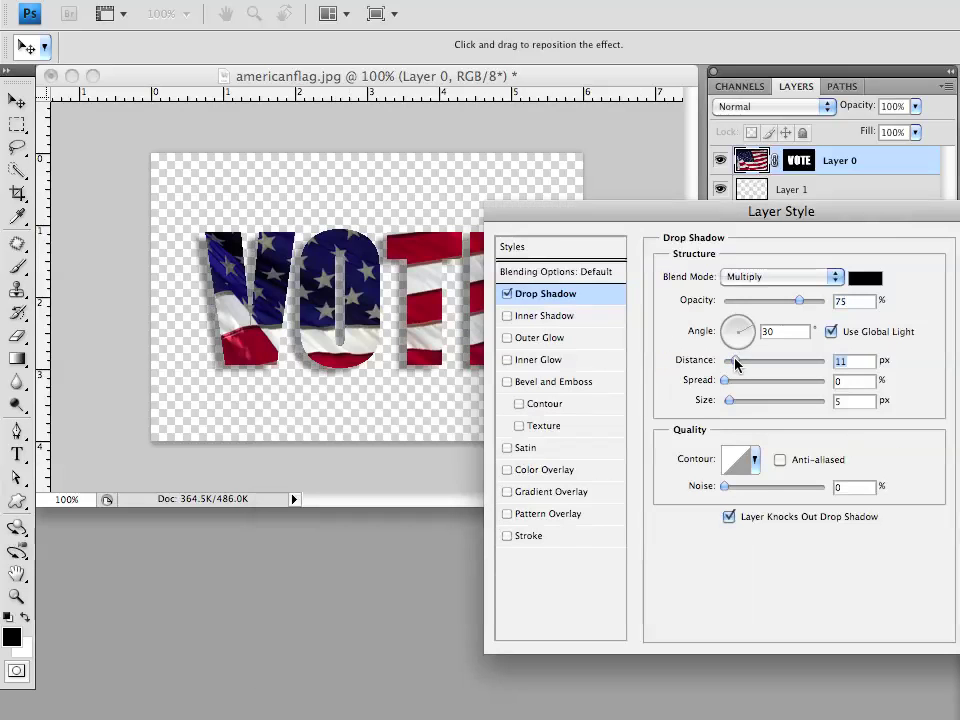
{"action": "left_click_drag", "start_coordinate": [736, 364], "coordinate": [731, 404]}
{"action": "left_click", "coordinate": [727, 381]}
{"action": "left_click", "coordinate": [729, 401]}
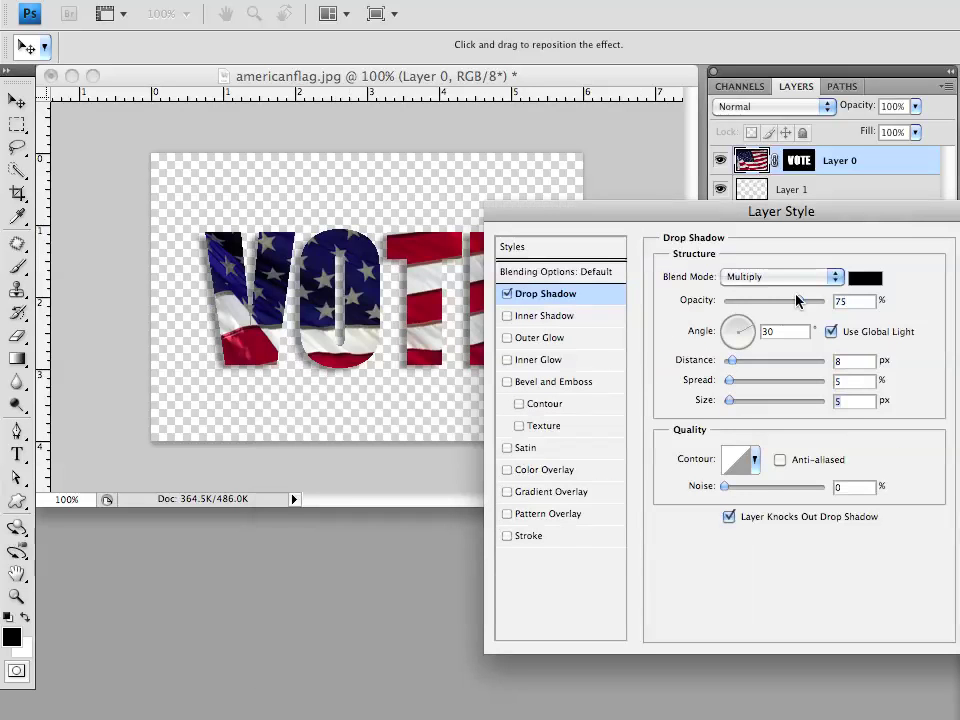
{"action": "left_click_drag", "start_coordinate": [797, 300], "coordinate": [808, 307]}
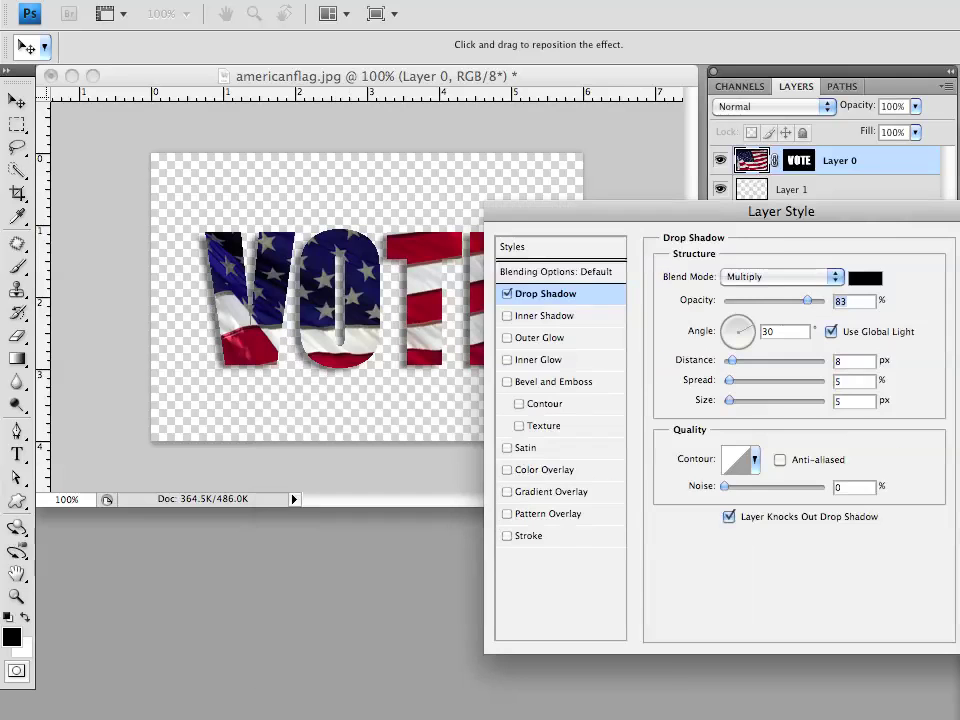
{"action": "key", "text": "Return"}
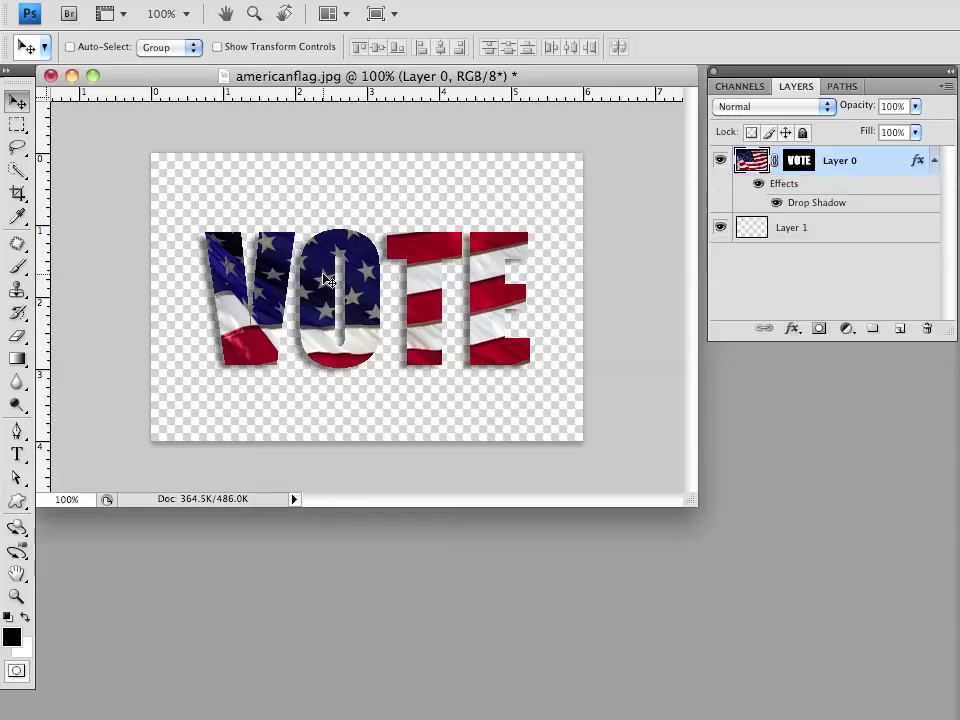